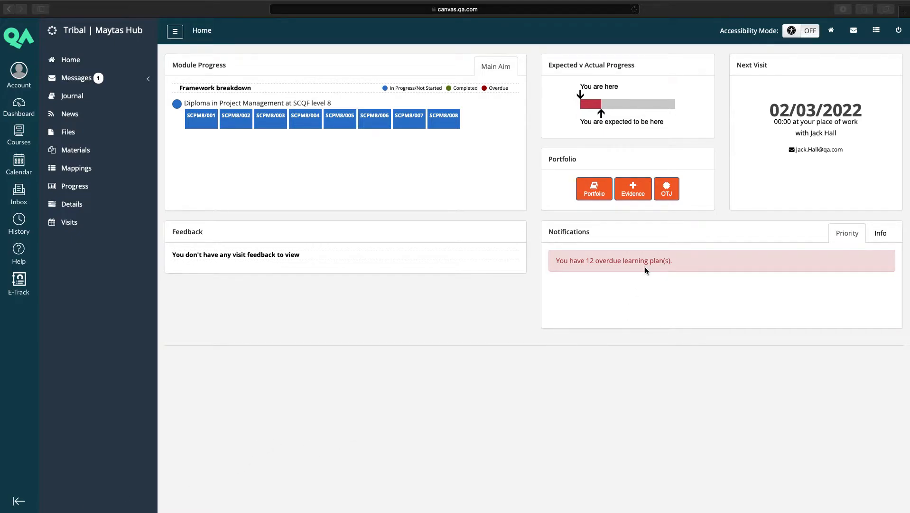
Start a new evidence submission from the portfolio section.
left_click(631, 195)
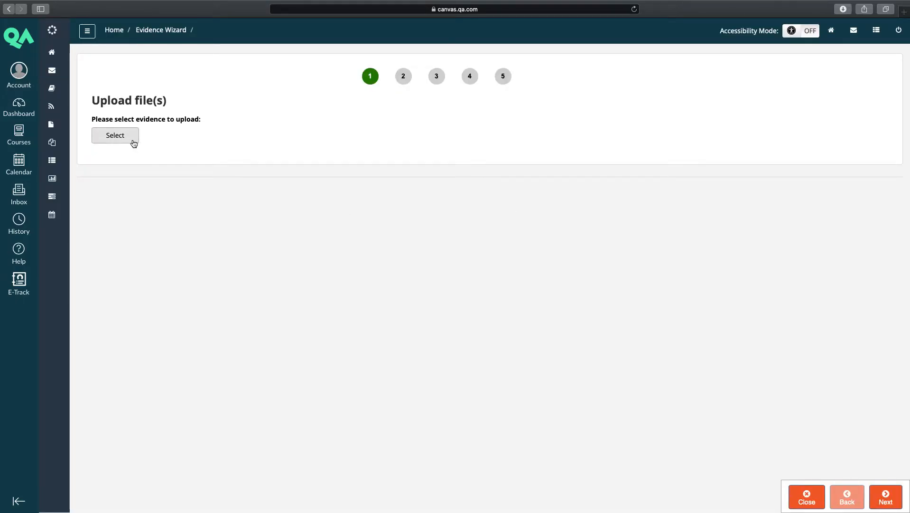
Upload the Alpha Project Planning Schedule Word document from Downloads as evidence, and remove it from the upload list.
left_click(134, 143)
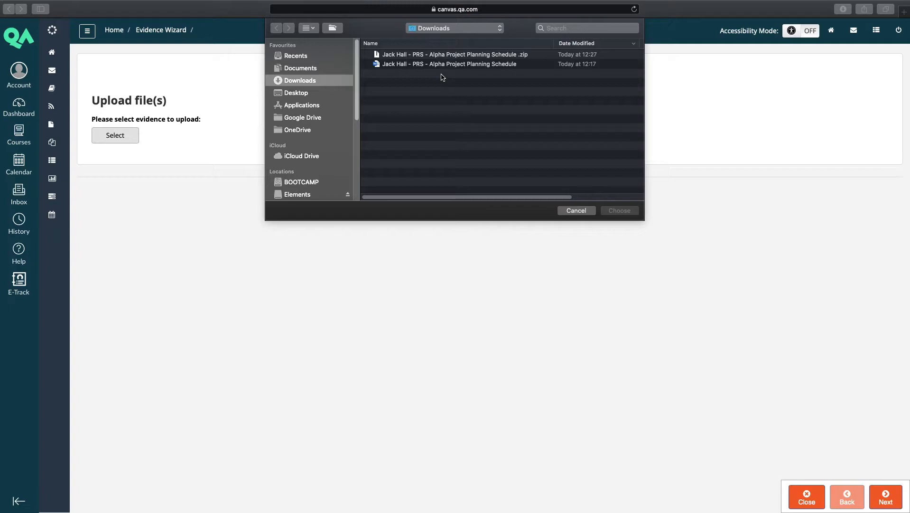
left_click(442, 65)
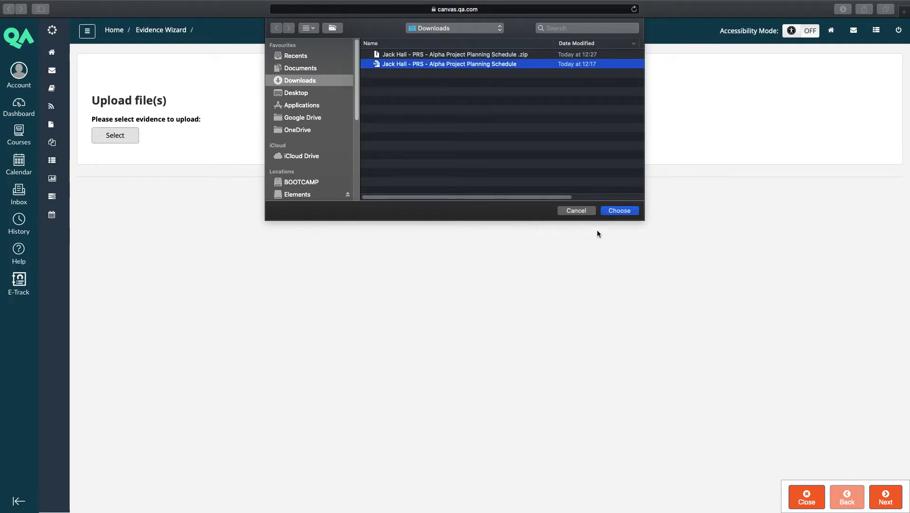
left_click(617, 212)
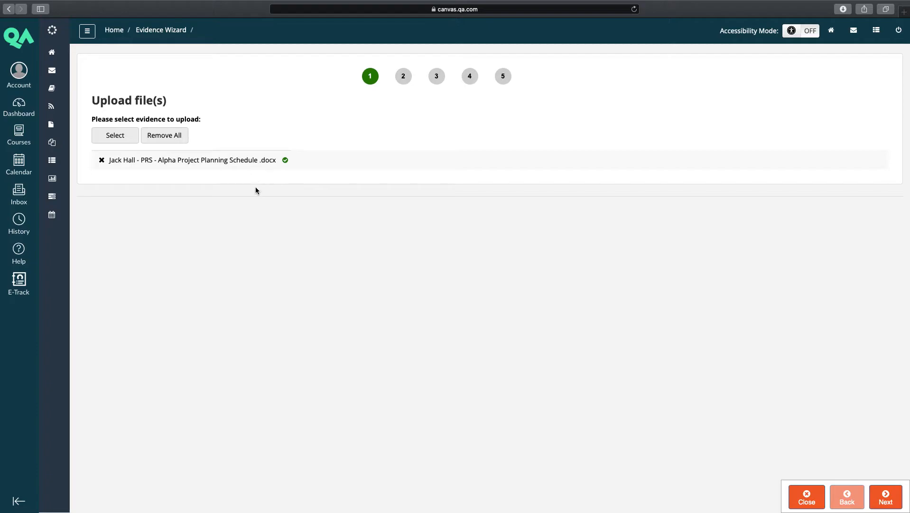
left_click(180, 136)
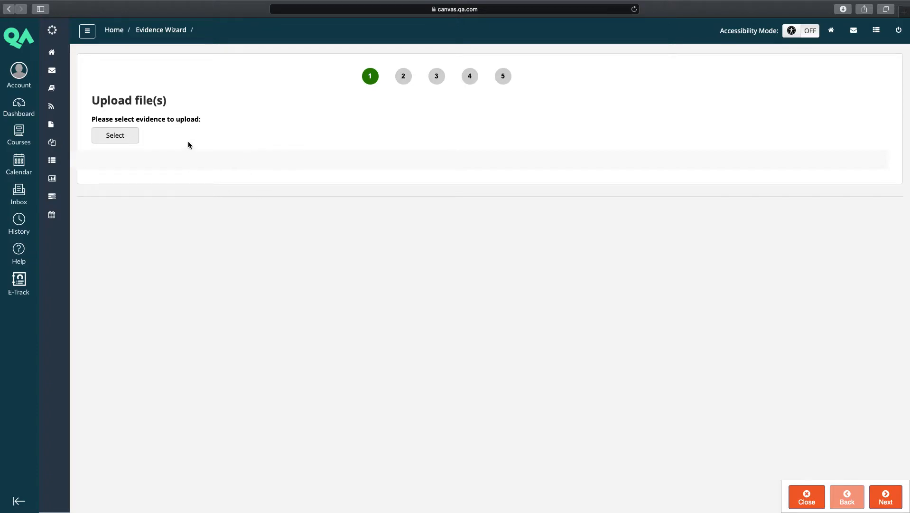
Upload the zip version of the Alpha Project Planning Schedule from Downloads and proceed to evidence mapping.
left_click(126, 142)
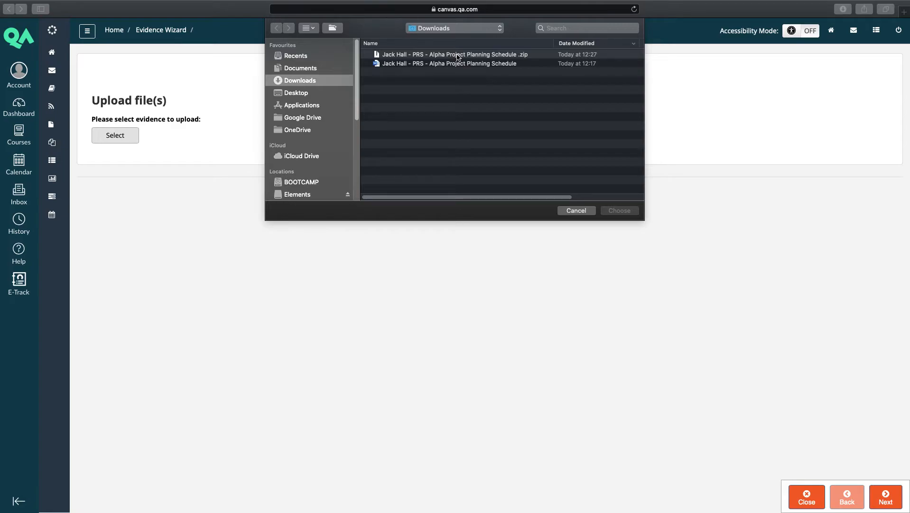
left_click(383, 56)
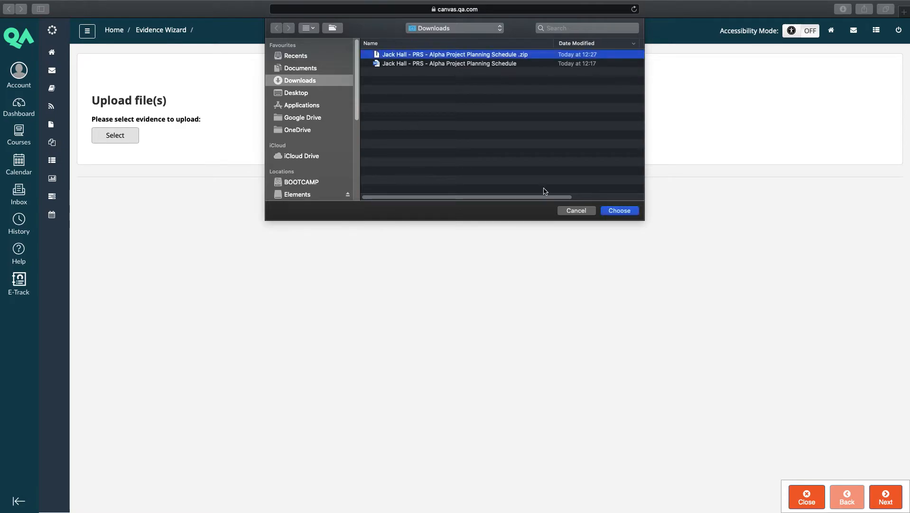
left_click(612, 212)
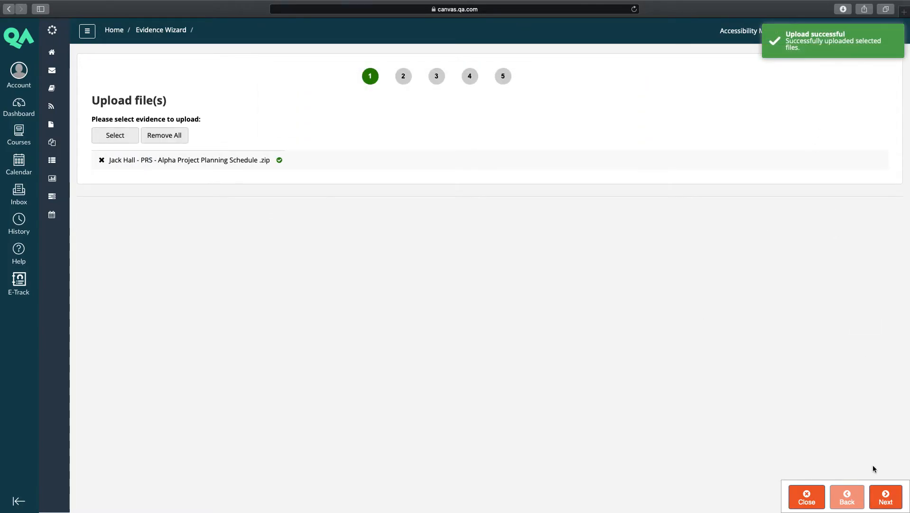
left_click(886, 498)
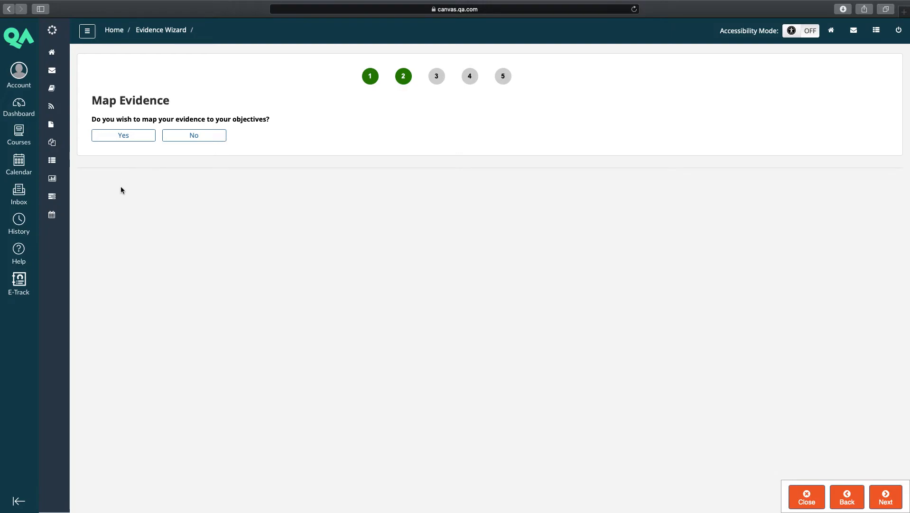
Opt to map the evidence, choosing Diploma in Project Management at SCQF level 8 and unit SCPM8/003 - Project planning and scheduling.
left_click(129, 143)
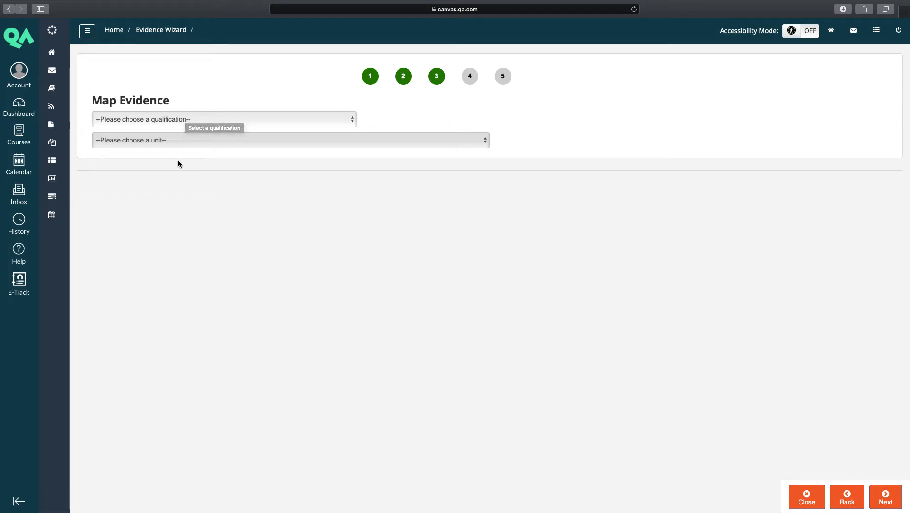
left_click(169, 122)
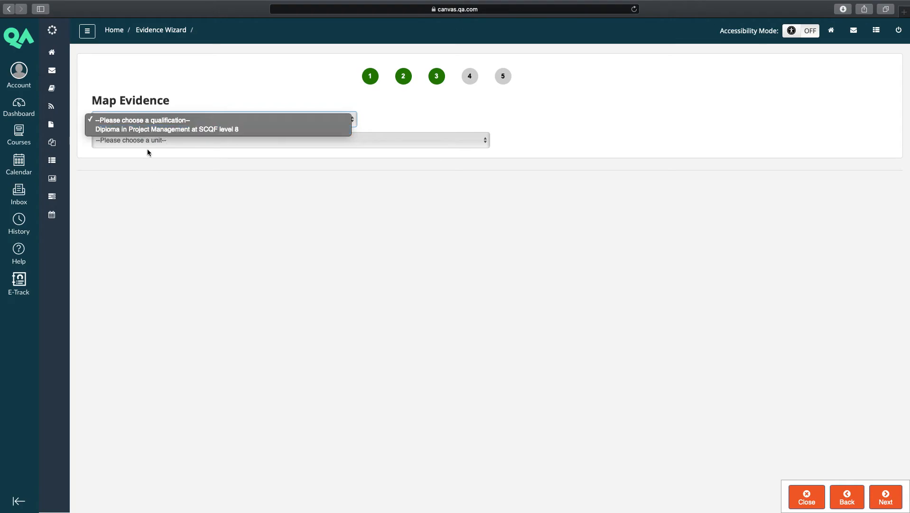
left_click(122, 131)
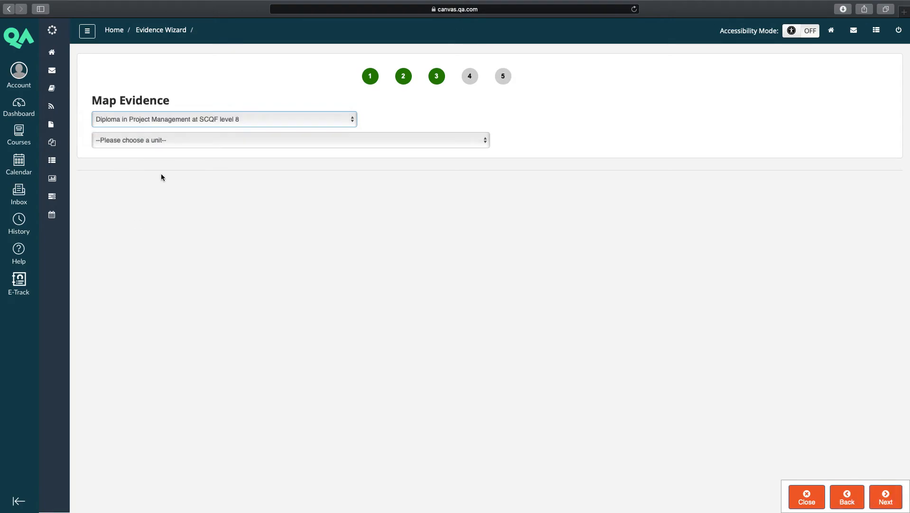
left_click(173, 140)
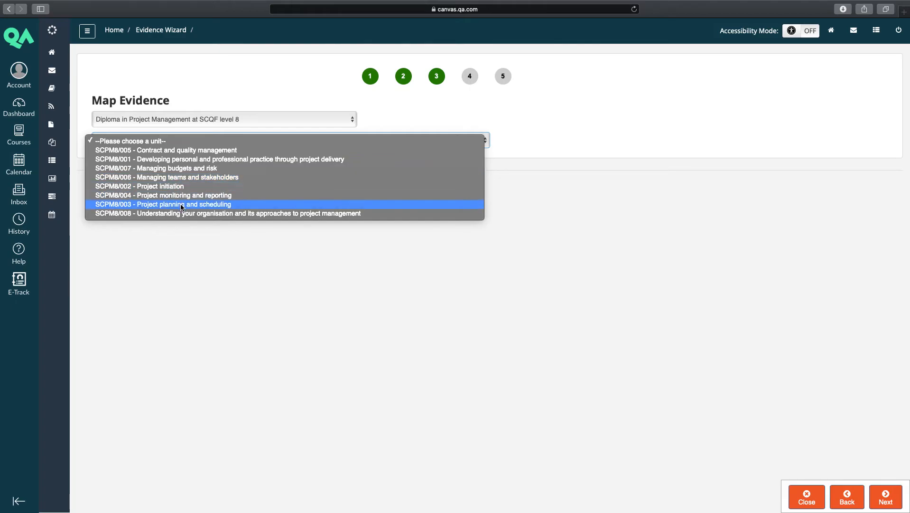
left_click(169, 207)
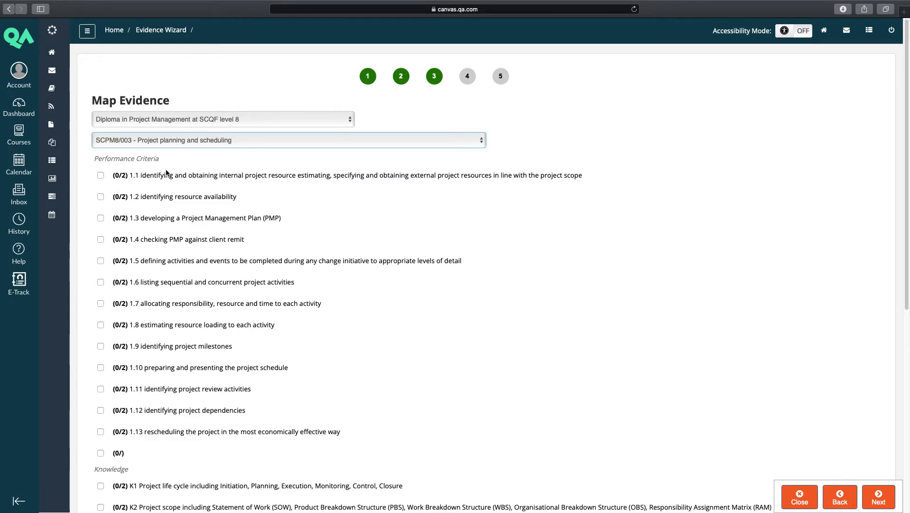
Map the evidence to performance criteria 1.1 to 1.4 and knowledge criteria K1 and K3 of the project planning and scheduling unit.
left_click(101, 175)
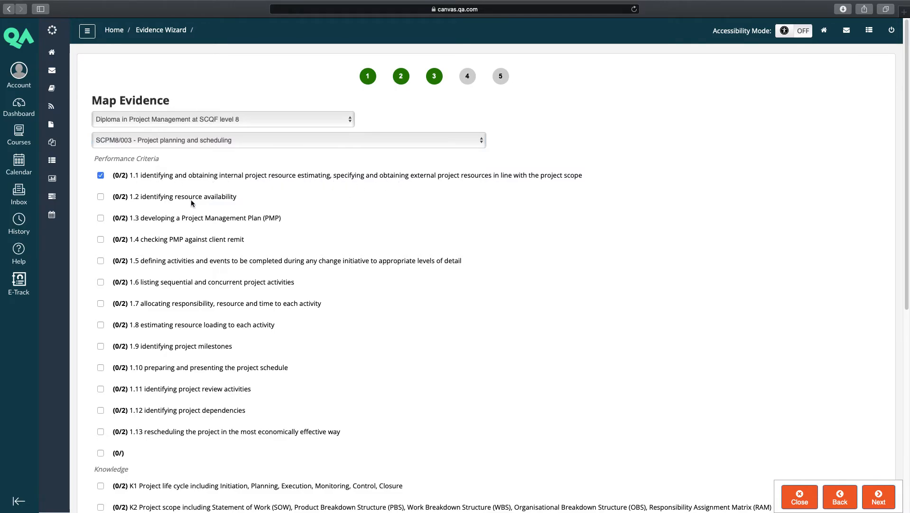
left_click(102, 197)
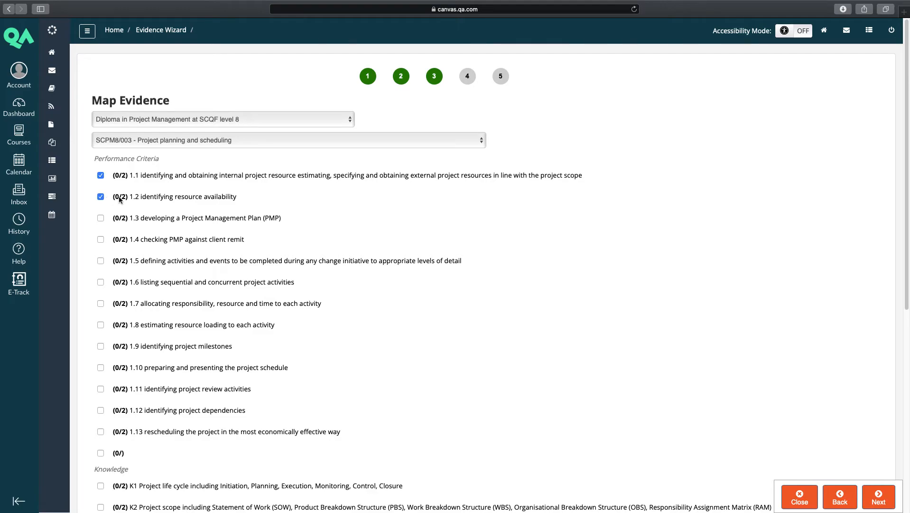
left_click(101, 240)
scroll(175, 406, "down", 5)
scroll(179, 404, "down", 2)
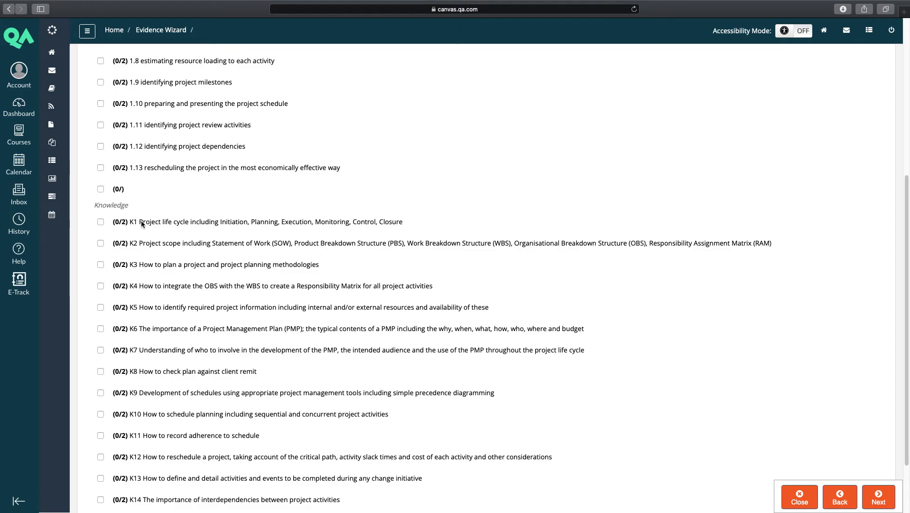
left_click(101, 222)
left_click(104, 267)
scroll(291, 272, "up", 2)
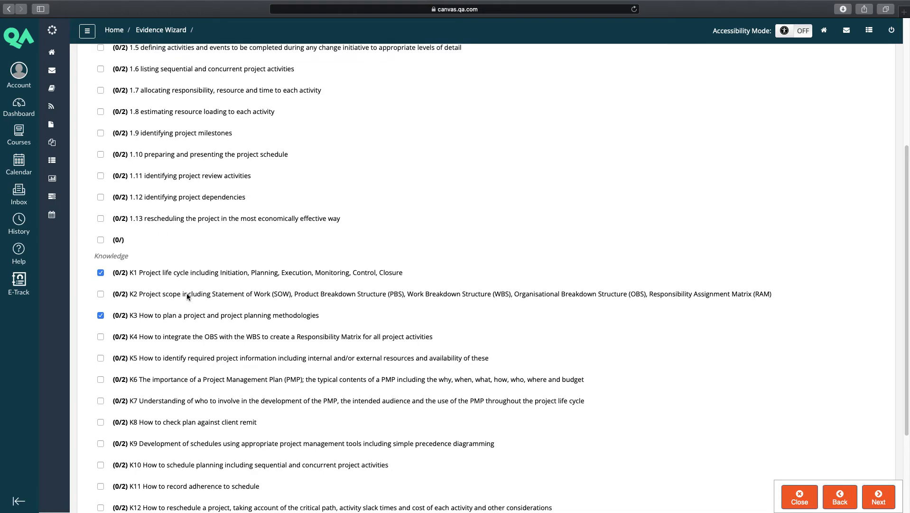
scroll(179, 220, "up", 6)
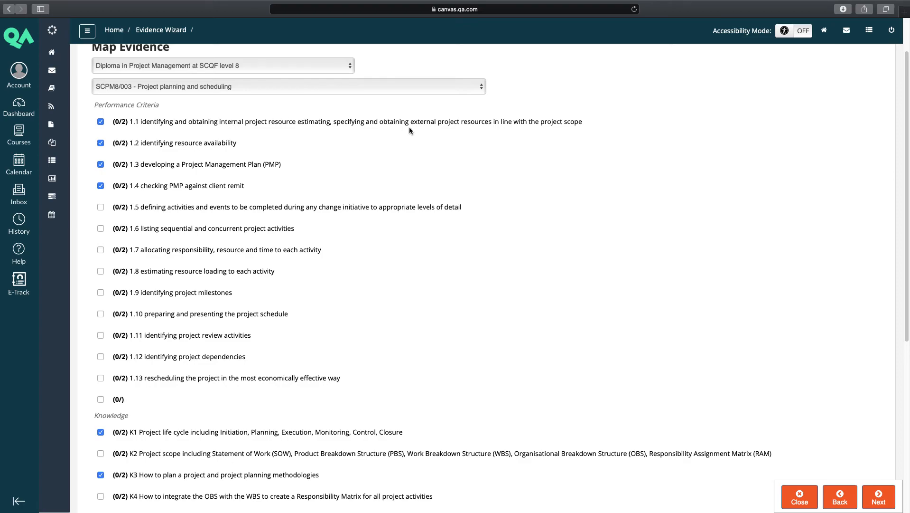
Switch to unit SCPM8/002 - Project initiation and map the evidence to performance criteria 1.1, 1.2 and 1.3.
left_click(186, 84)
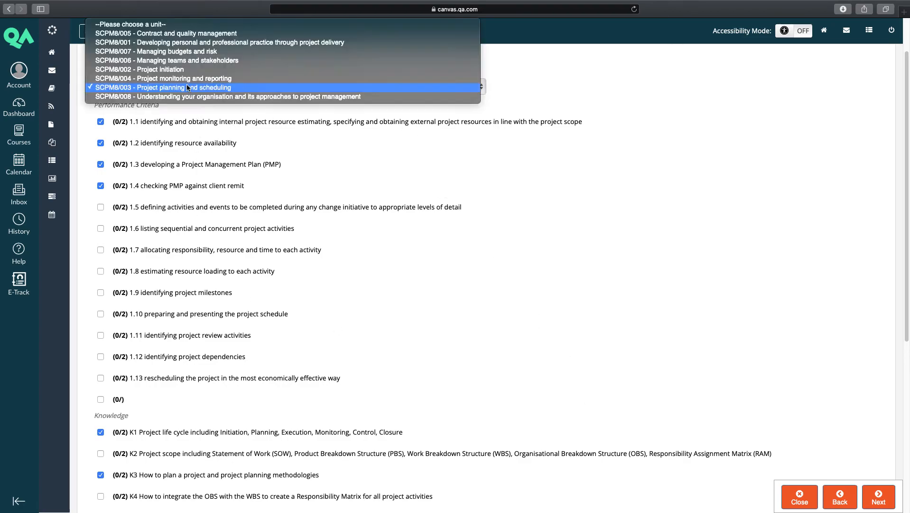
left_click(188, 69)
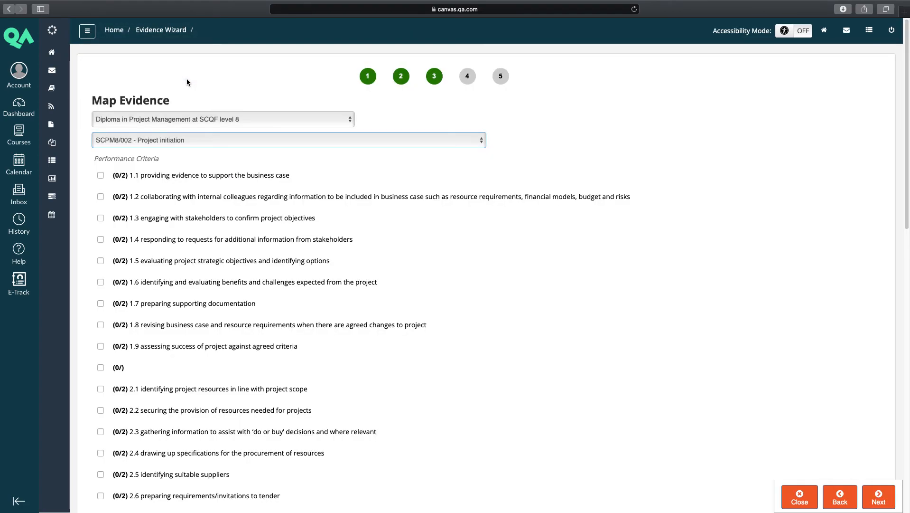
left_click(101, 175)
left_click(100, 196)
left_click(101, 218)
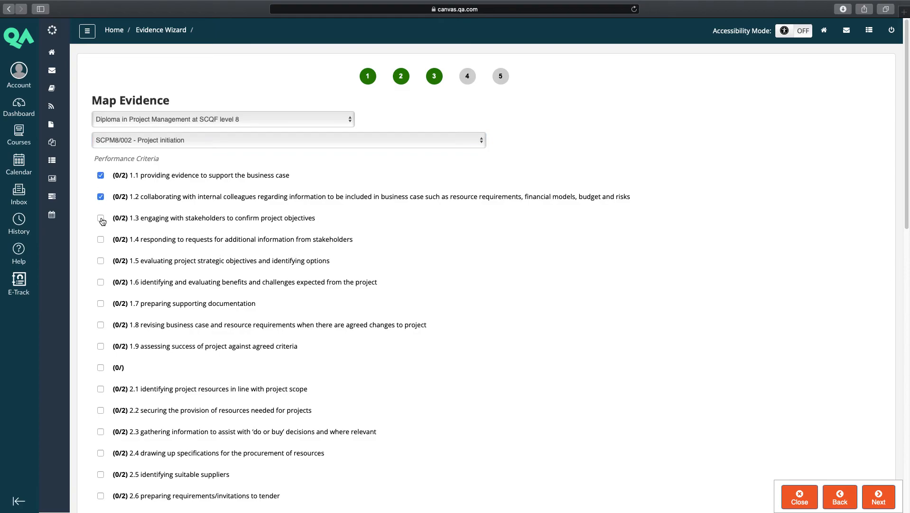
Return to unit SCPM8/003 - Project planning and scheduling to review its selected criteria, and proceed to the comments stage.
left_click(150, 145)
left_click(151, 159)
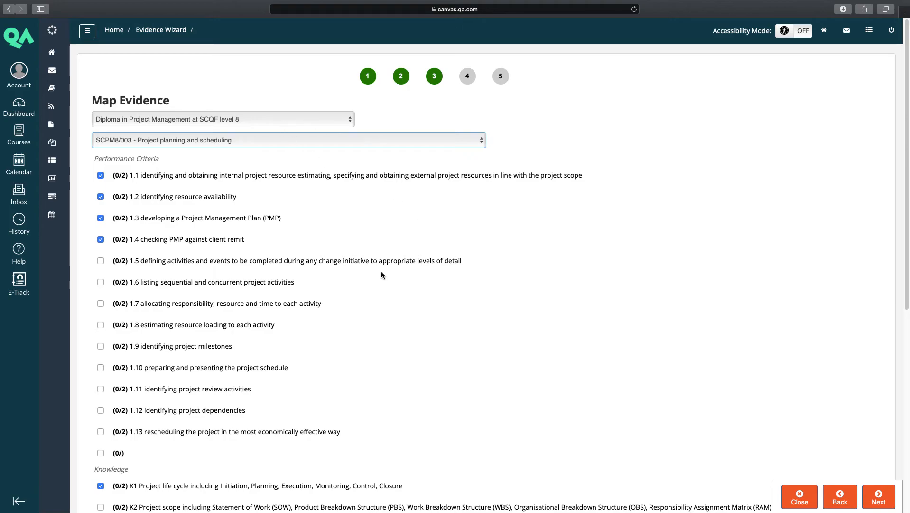
left_click(866, 499)
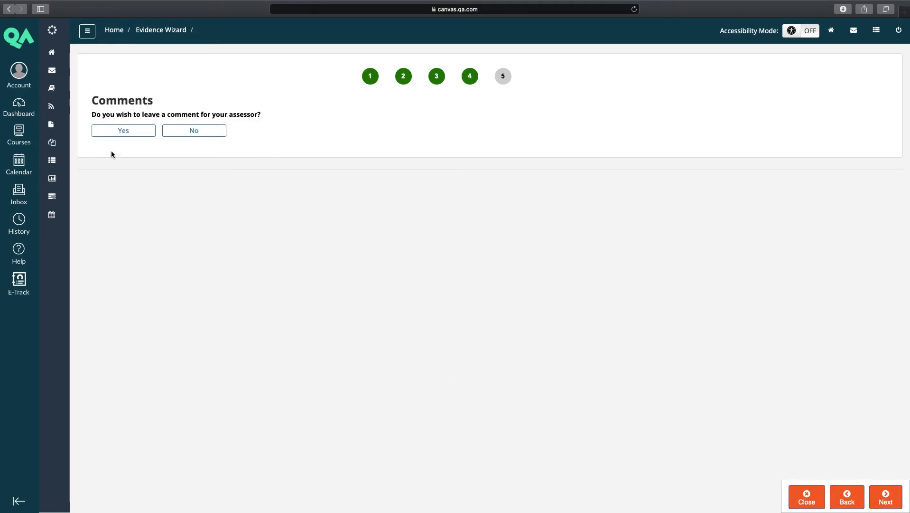
Opt to leave a comment for the assessor, enter "knjfjfjf" and proceed to the summary.
left_click(117, 132)
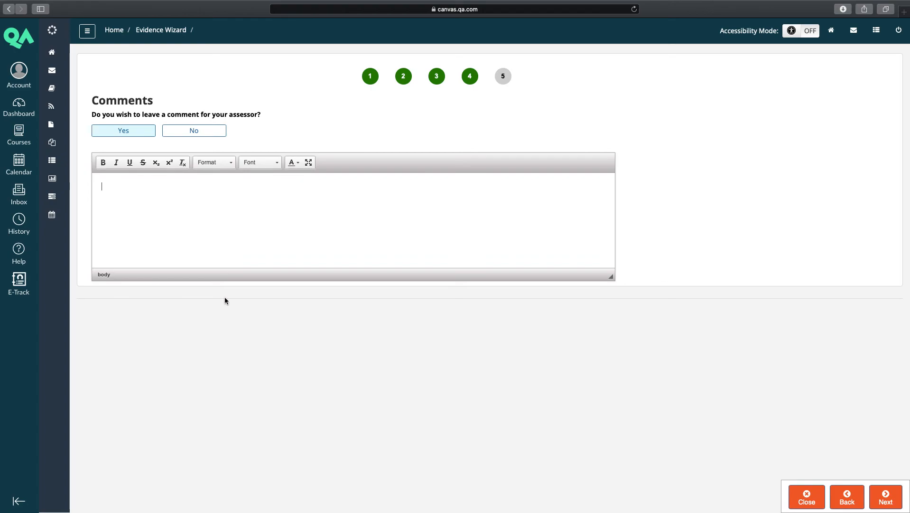
type("knjfjfjf")
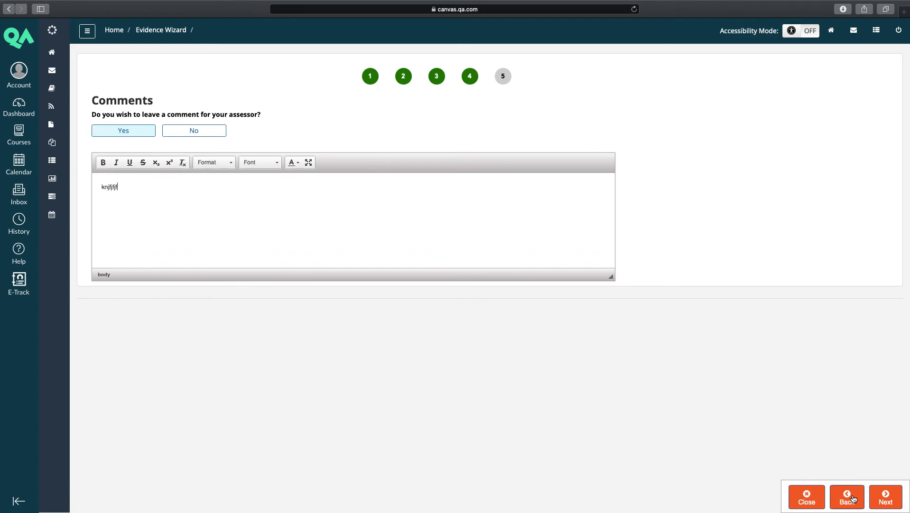
left_click(877, 497)
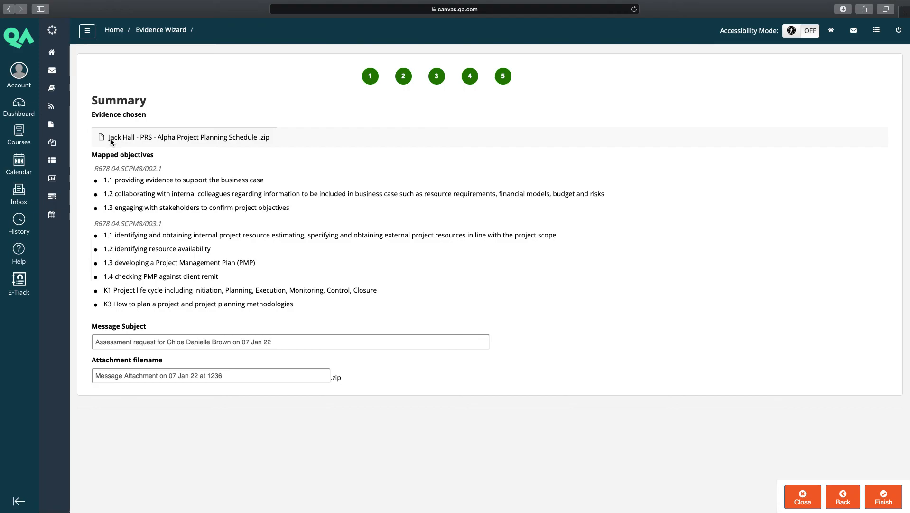
Copy the chosen evidence's file name and replace the message subject with it.
left_click_drag(108, 139, 275, 138)
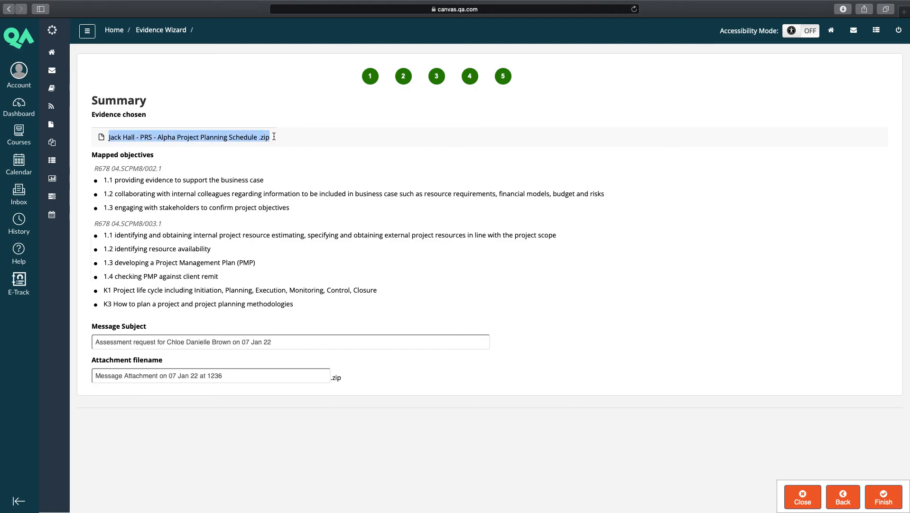
right_click(124, 138)
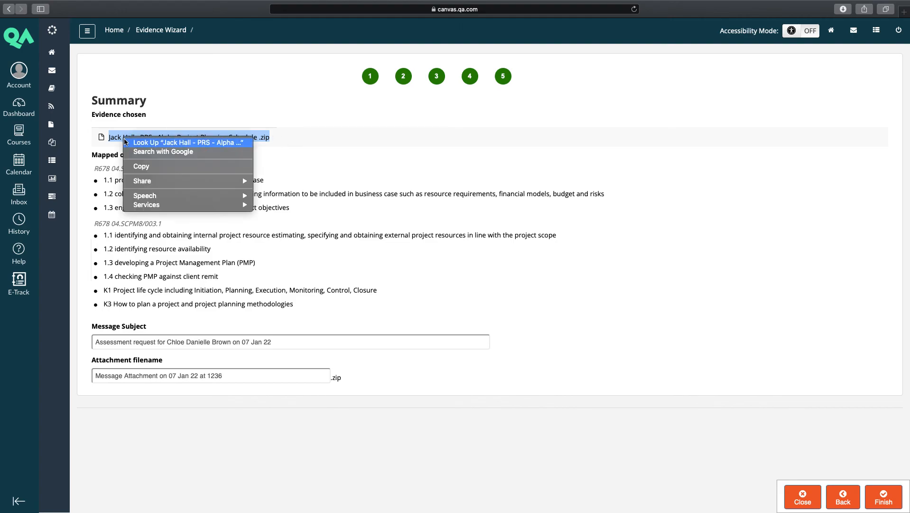
left_click(140, 166)
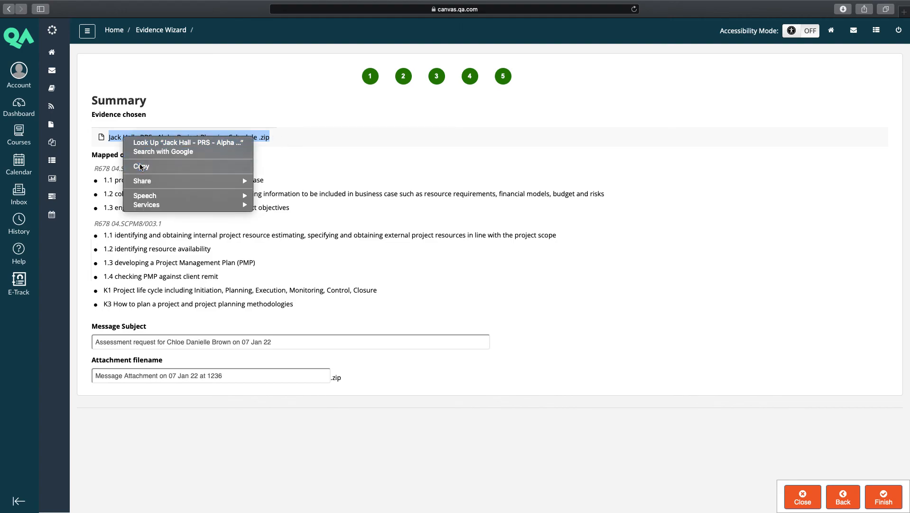
left_click(156, 338)
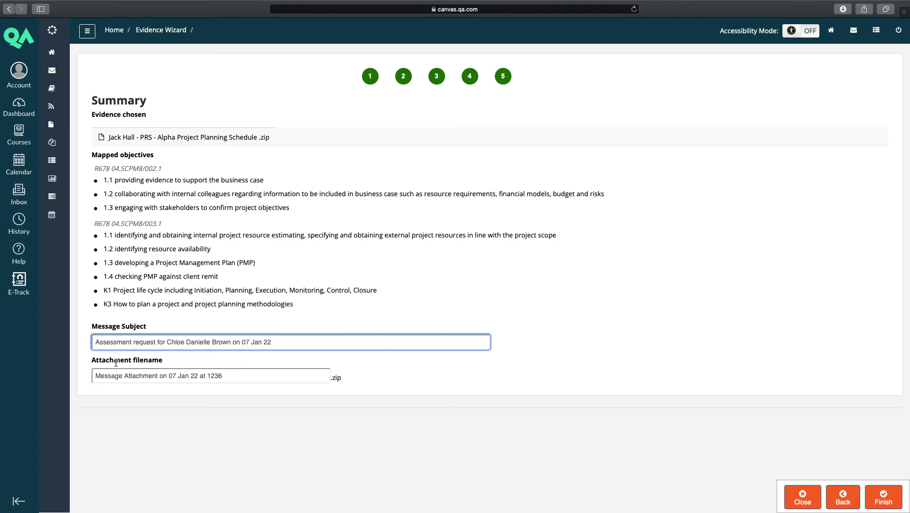
left_click_drag(274, 342, 86, 343)
key("cmd+v")
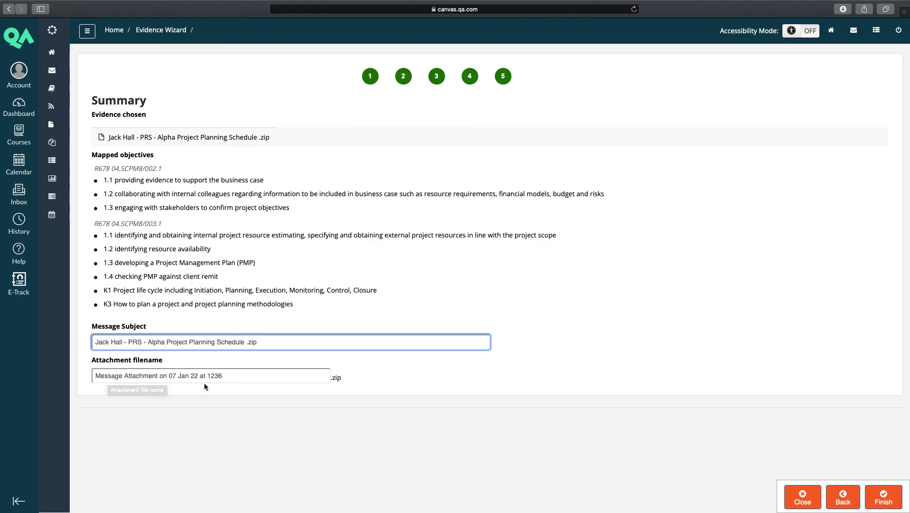
Replace the attachment filename with the copied evidence file name.
left_click(219, 376)
left_click_drag(219, 376, 96, 375)
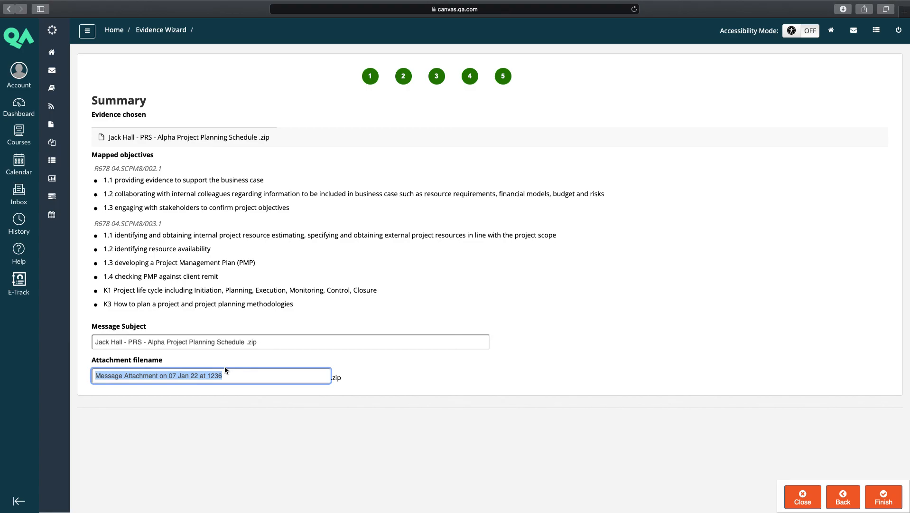
key("super+v")
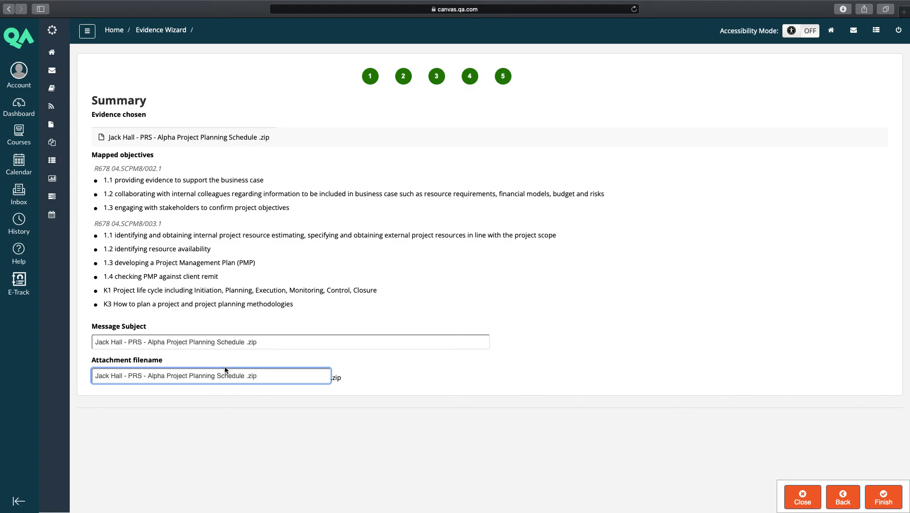
left_click(251, 295)
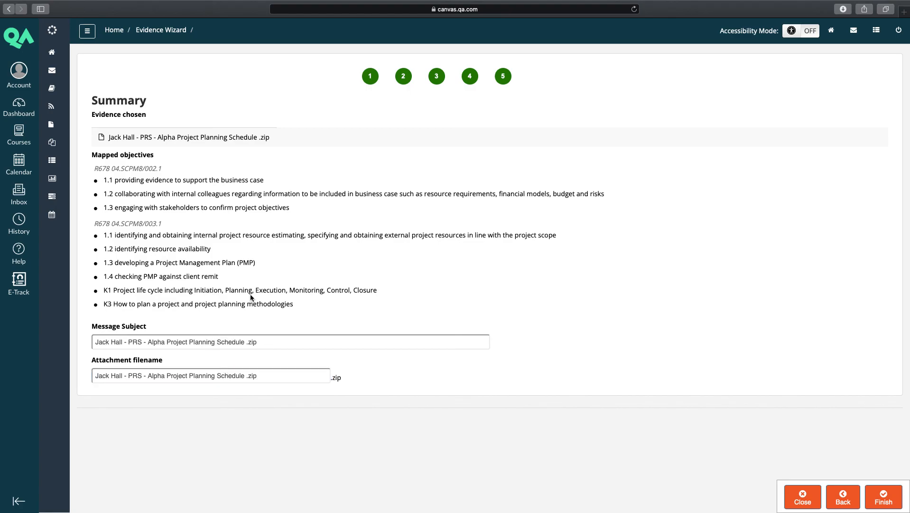